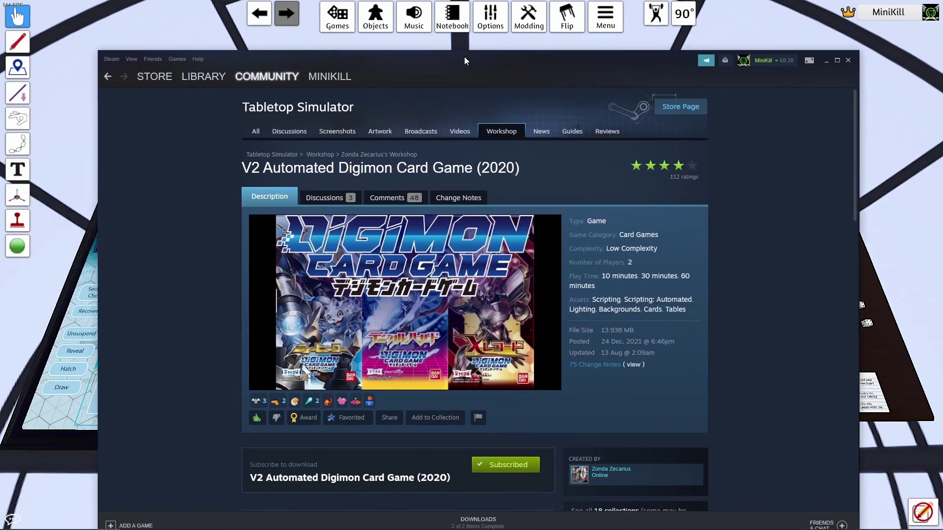
Step: Review the V2 Automated Digimon Card Game (2020) workshop page, including its description, and return to the game table
left_click_drag(464, 57, 452, 30)
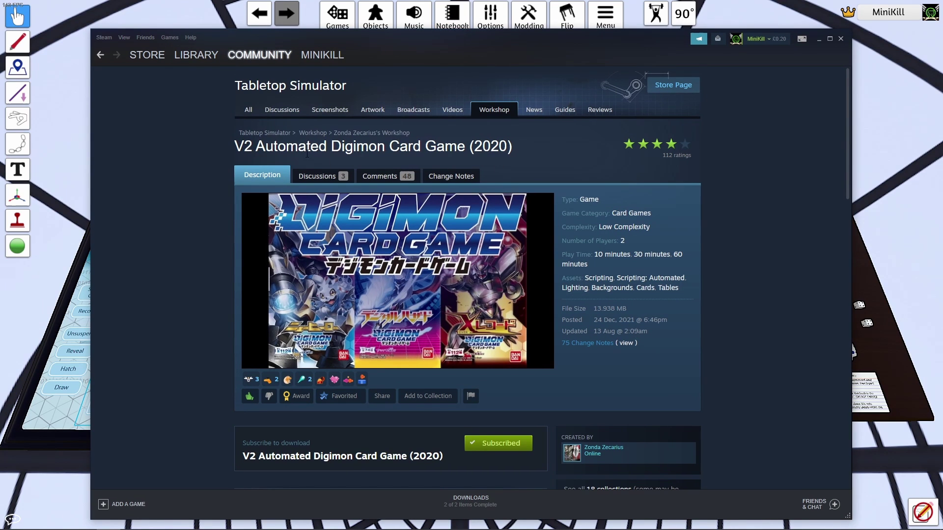
left_click_drag(231, 146, 465, 146)
scroll(441, 177, "down", 3)
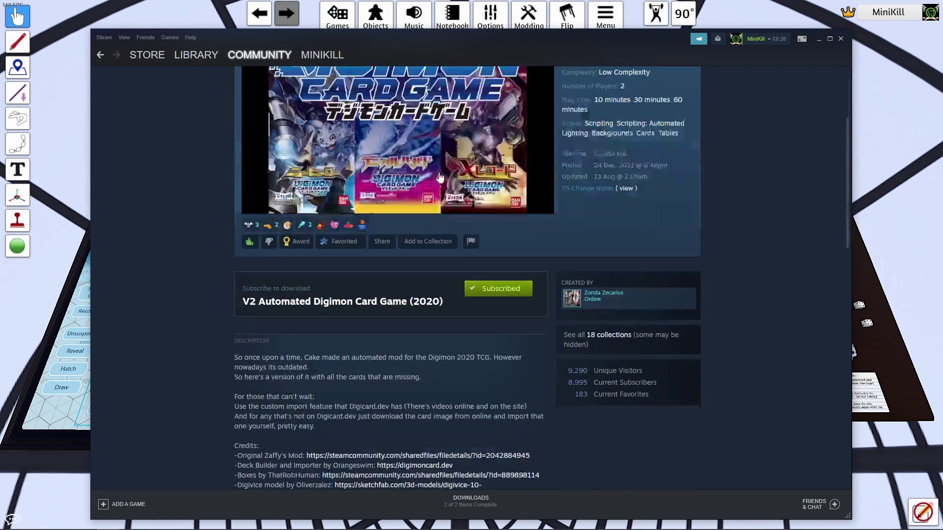
scroll(422, 166, "down", 7)
scroll(407, 159, "up", 8)
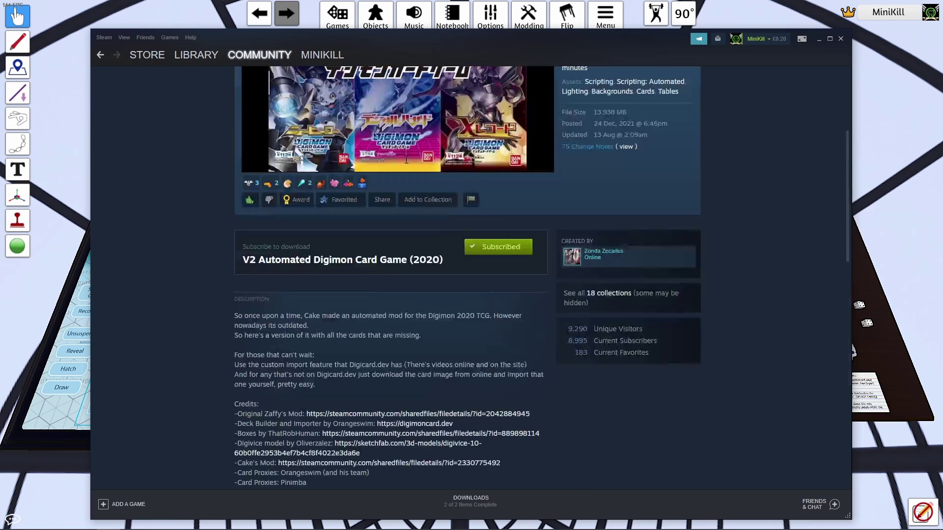
scroll(406, 160, "up", 4)
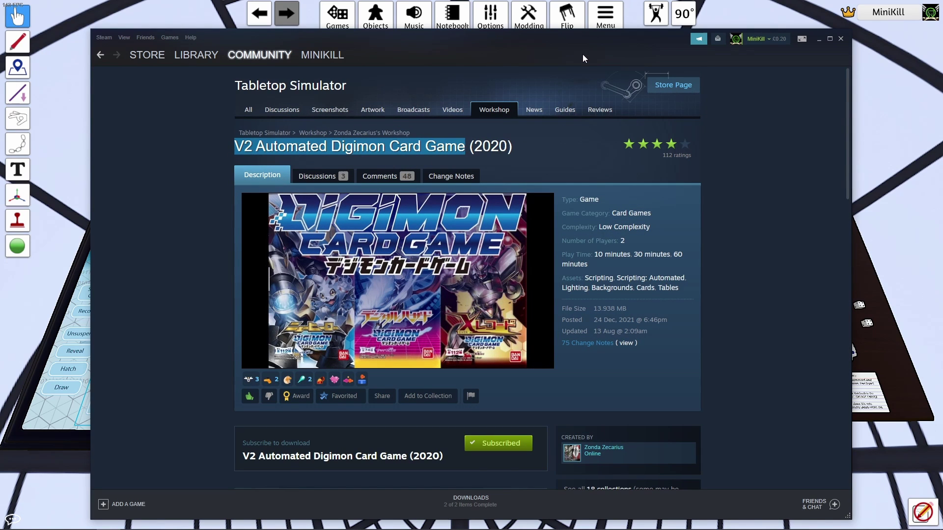
key("shift+Tab")
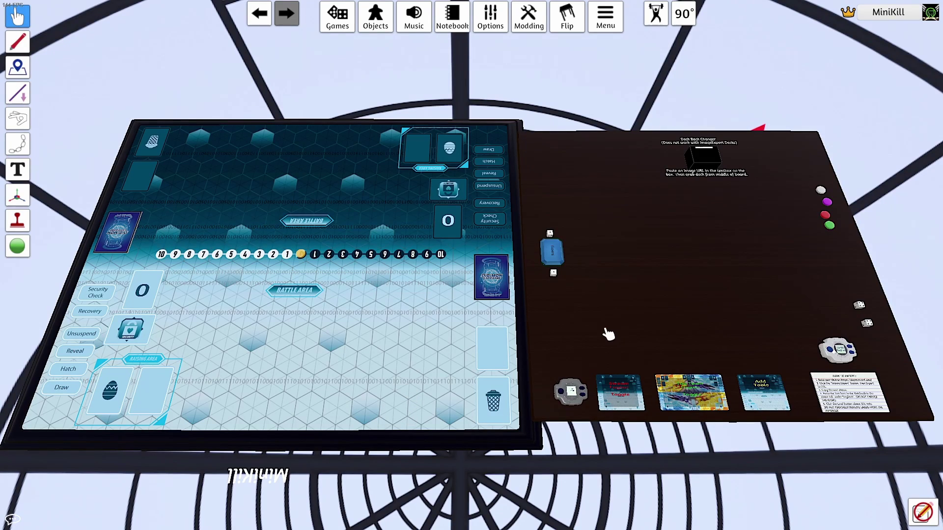
Step: Examine the Digimon play mat and the HOW TO IMPORT note on the side table
scroll(622, 339, "up", 3)
scroll(610, 334, "down", 1)
key("a")
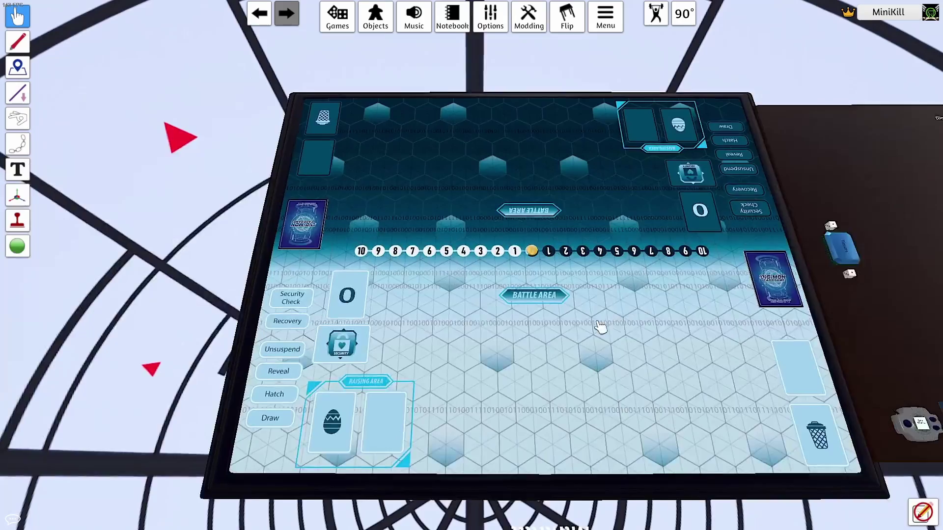
key("d")
key("d")
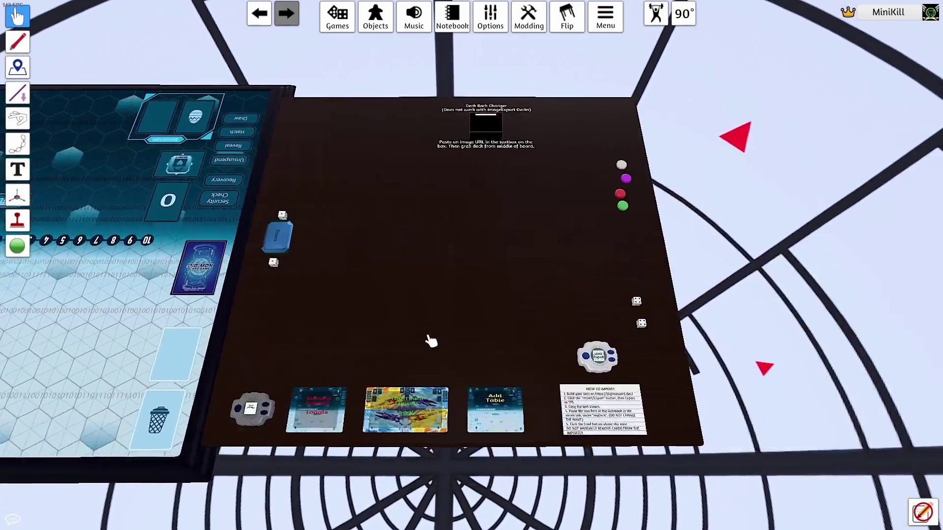
scroll(552, 350, "up", 5)
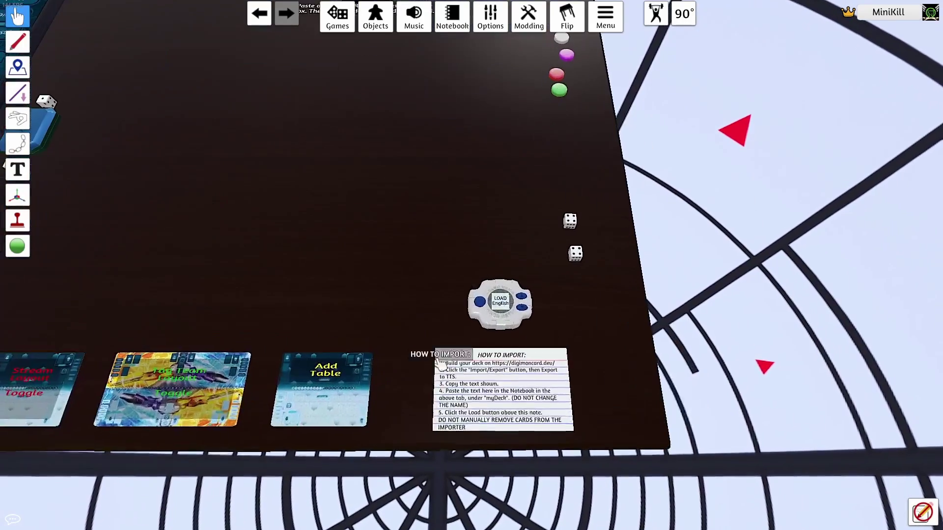
mouse_move(533, 393)
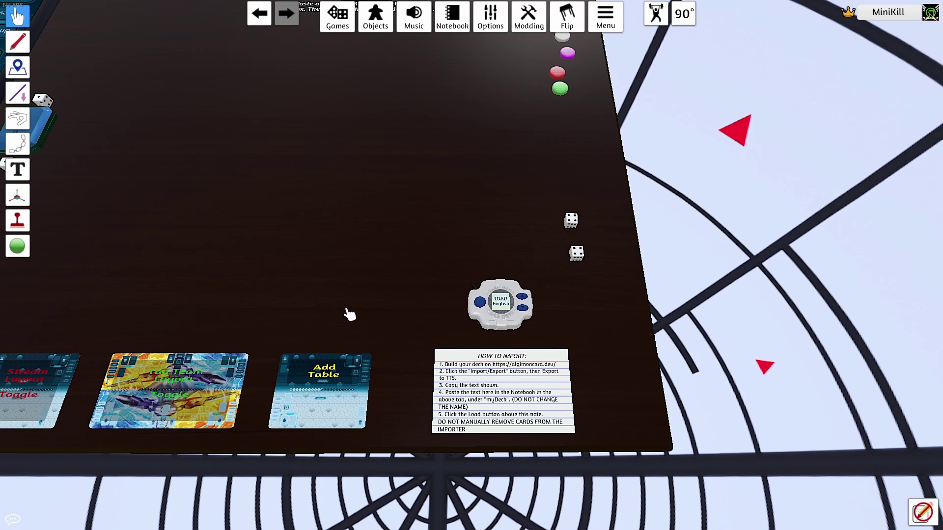
Step: Open the myDeck page of the notebook and delete all of its existing deck text
left_click(452, 15)
left_click(180, 138)
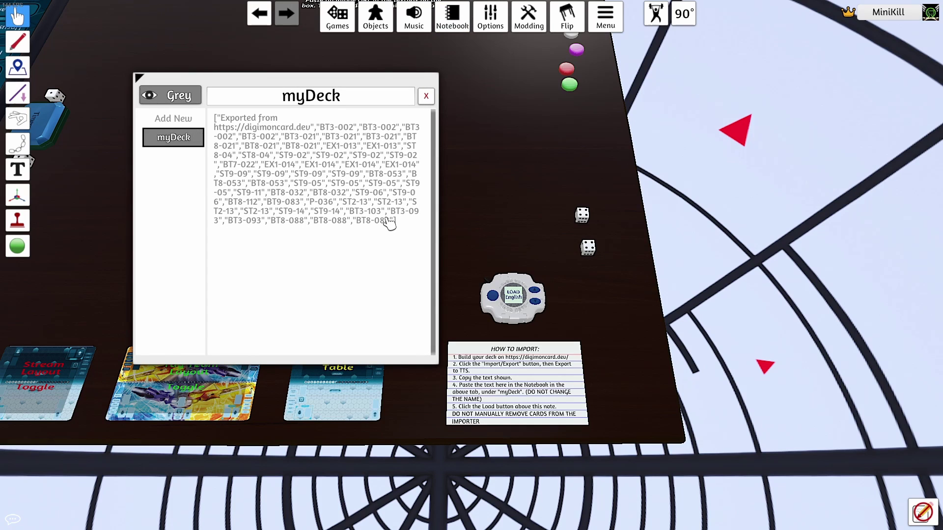
left_click_drag(388, 222, 216, 114)
key("BackSpace")
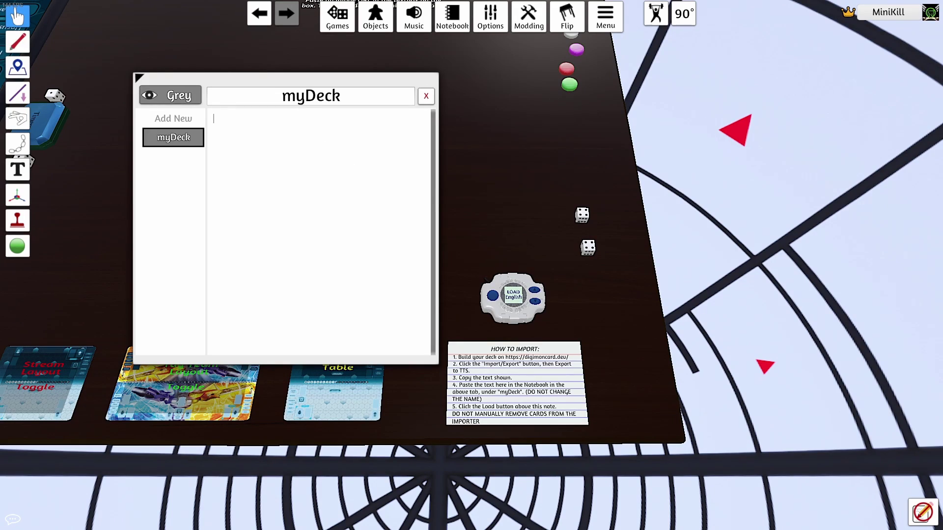
Step: Switch to the DigimonCard.dev library in the browser and dismiss both notices above the page
key("alt+Tab")
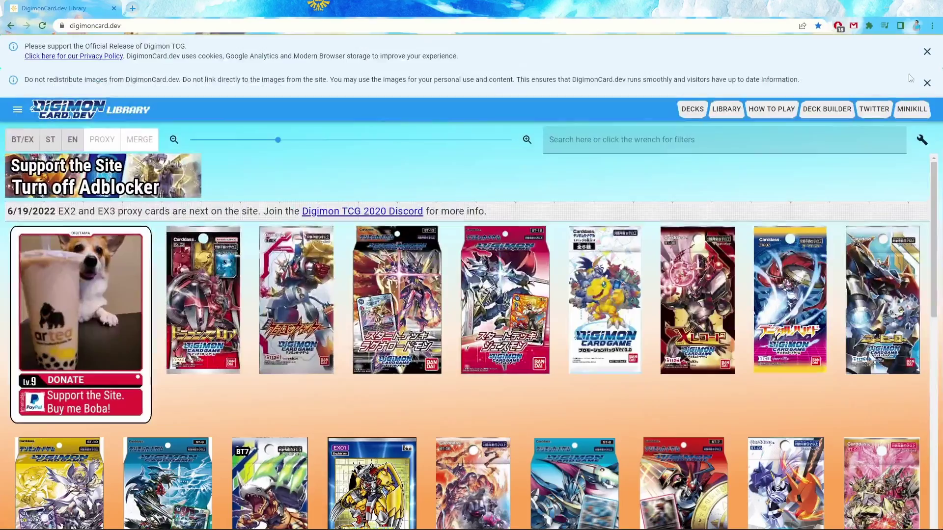
left_click(927, 53)
left_click(926, 52)
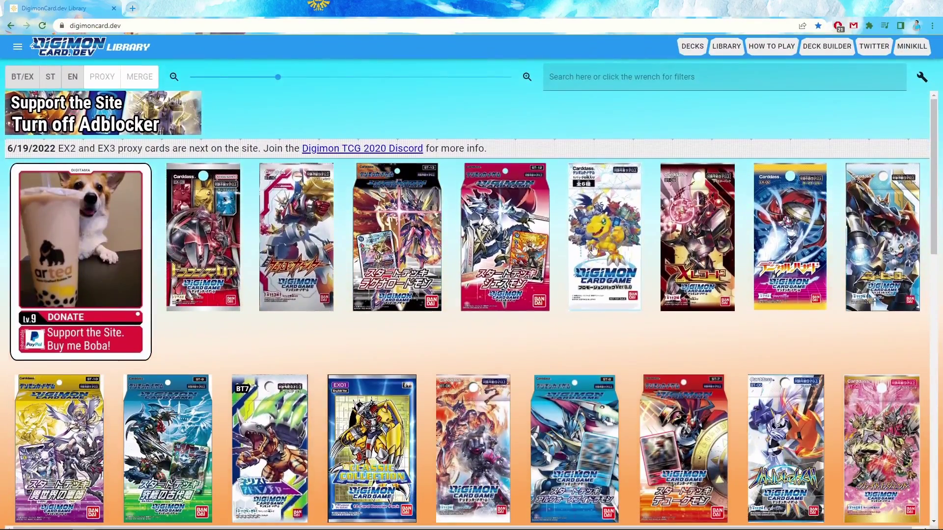
Step: Find the black ST-5 starter deck among the library's sets and show its cards
scroll(588, 260, "down", 3)
scroll(589, 260, "down", 4)
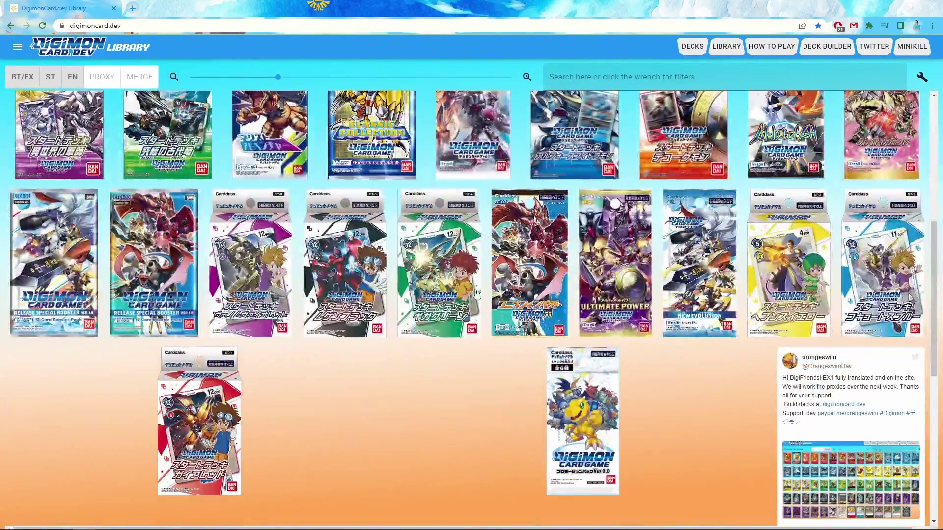
scroll(524, 298, "up", 6)
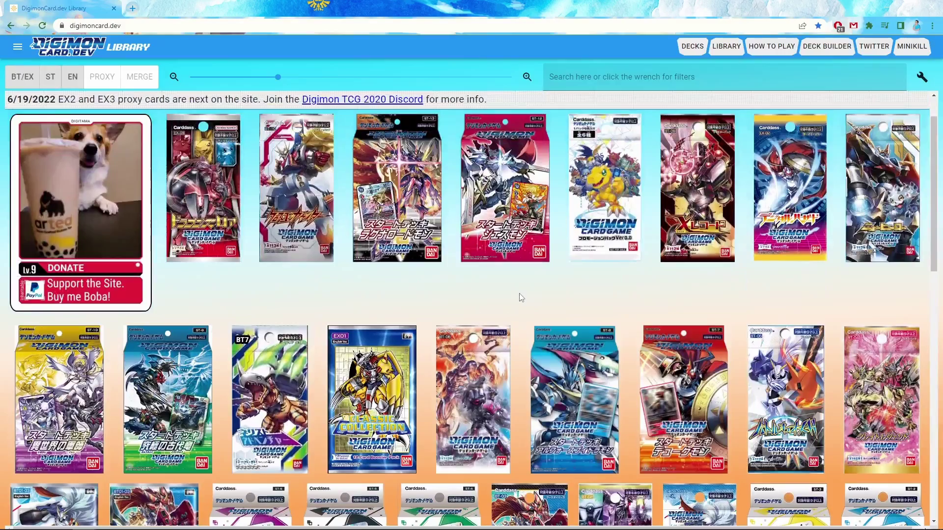
scroll(518, 296, "down", 1)
scroll(518, 296, "down", 2)
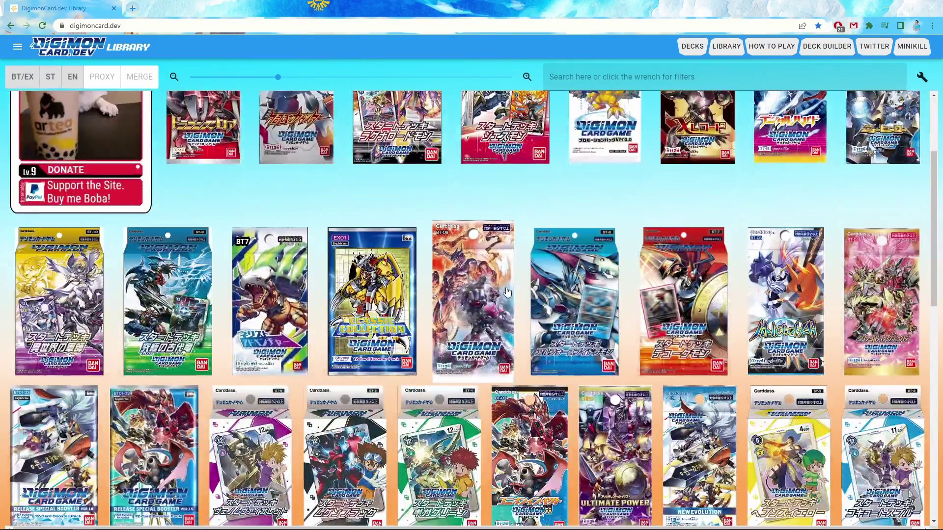
scroll(507, 293, "down", 2)
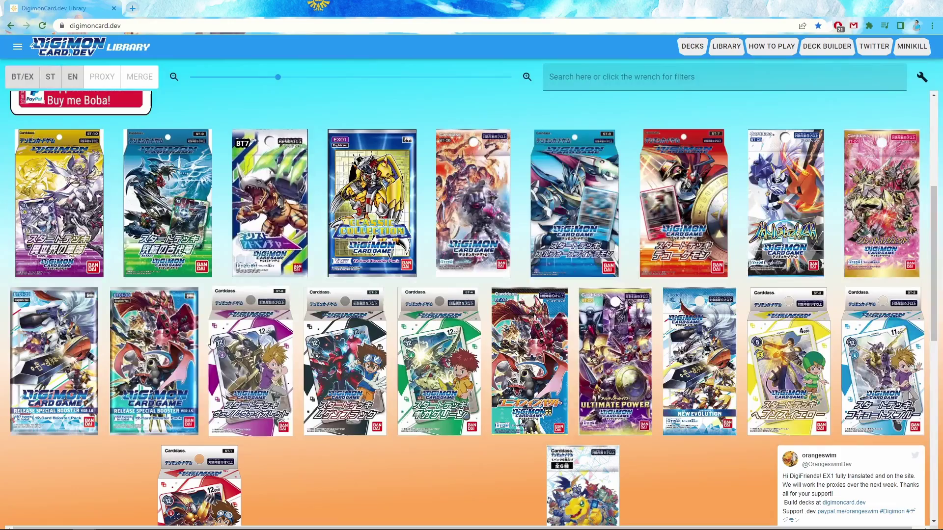
scroll(257, 285, "down", 1)
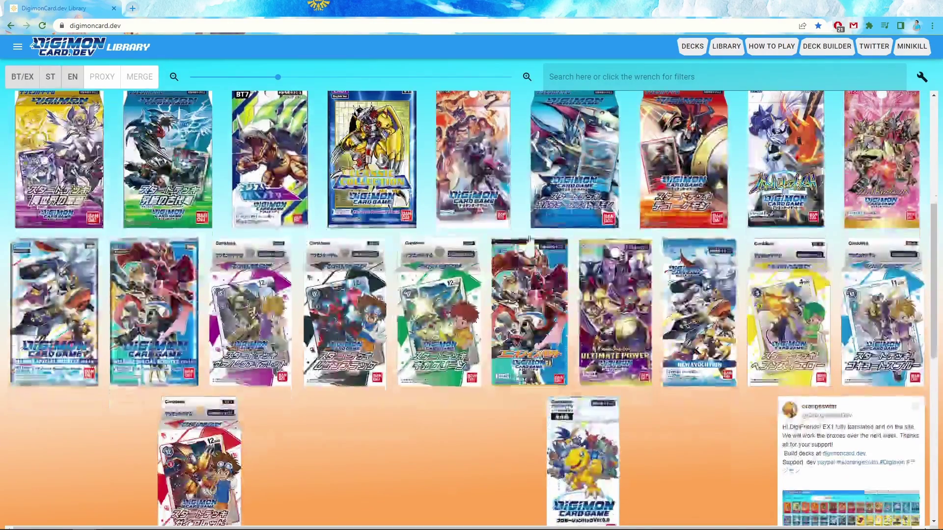
scroll(259, 246, "up", 2)
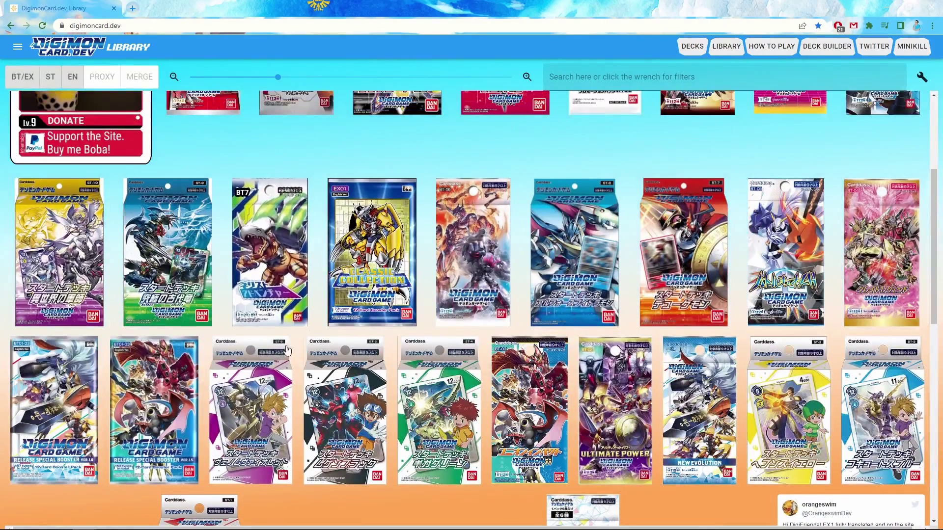
scroll(300, 342, "up", 1)
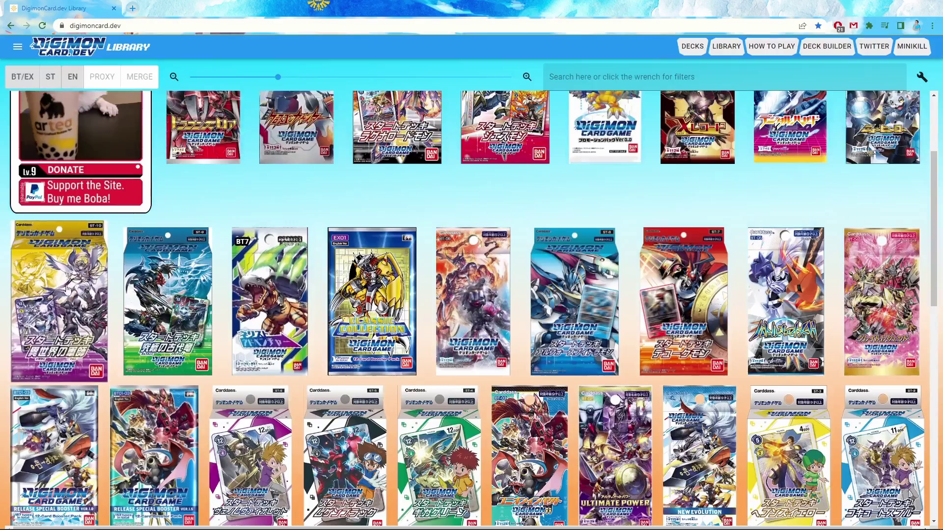
scroll(244, 341, "down", 1)
scroll(243, 340, "down", 1)
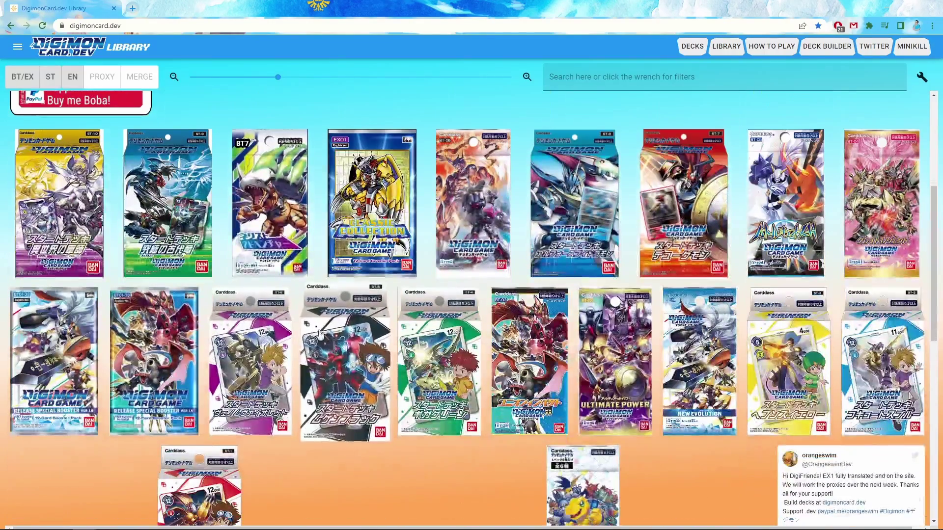
left_click(342, 365)
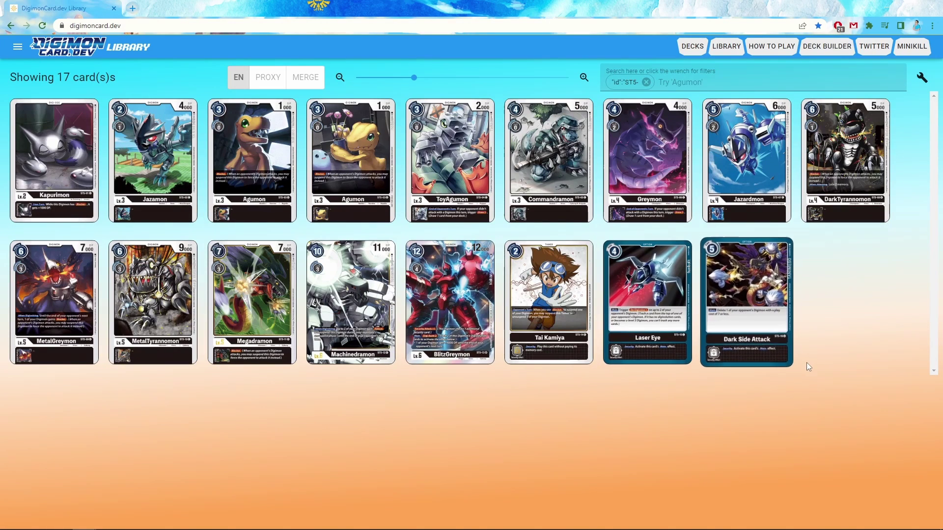
Step: Review the contents and card quantities on the wiki page for ST-5: Starter Deck Machine Black
middle_click(771, 355)
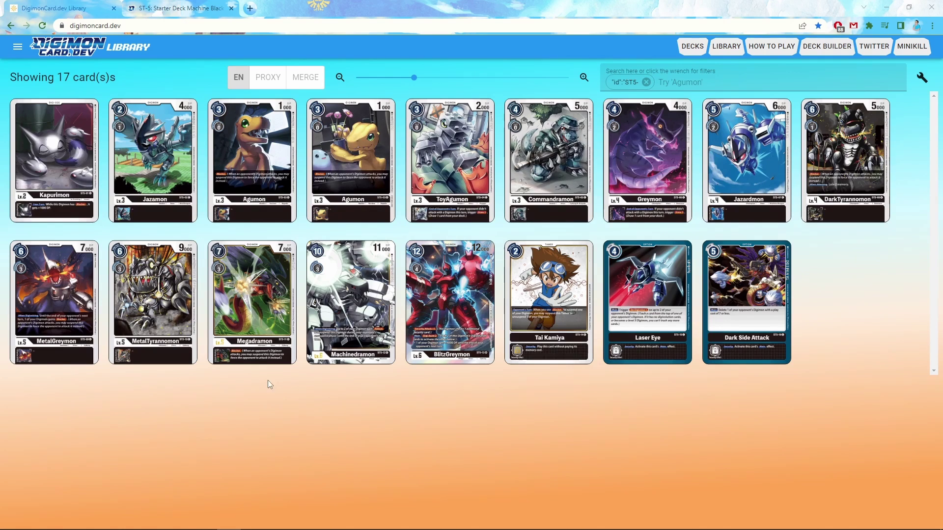
key("ctrl+Tab")
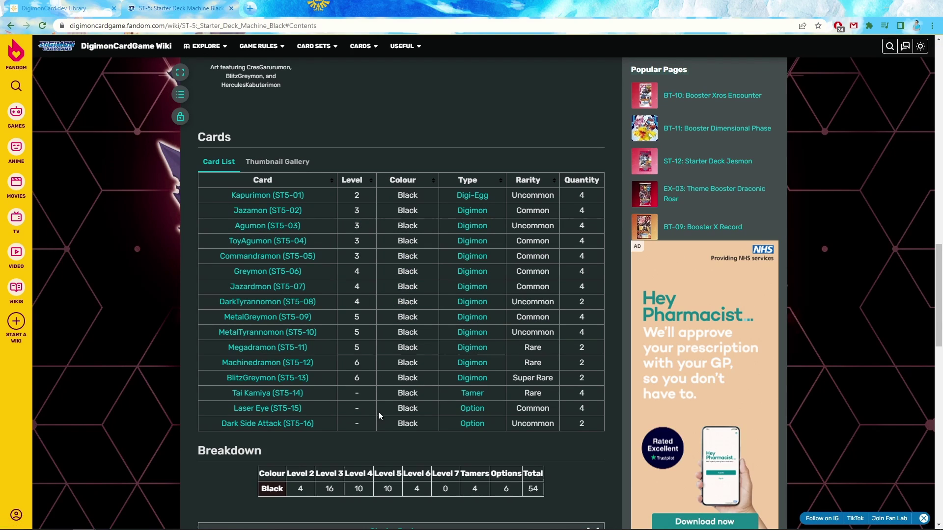
scroll(582, 402, "up", 5)
scroll(540, 382, "up", 10)
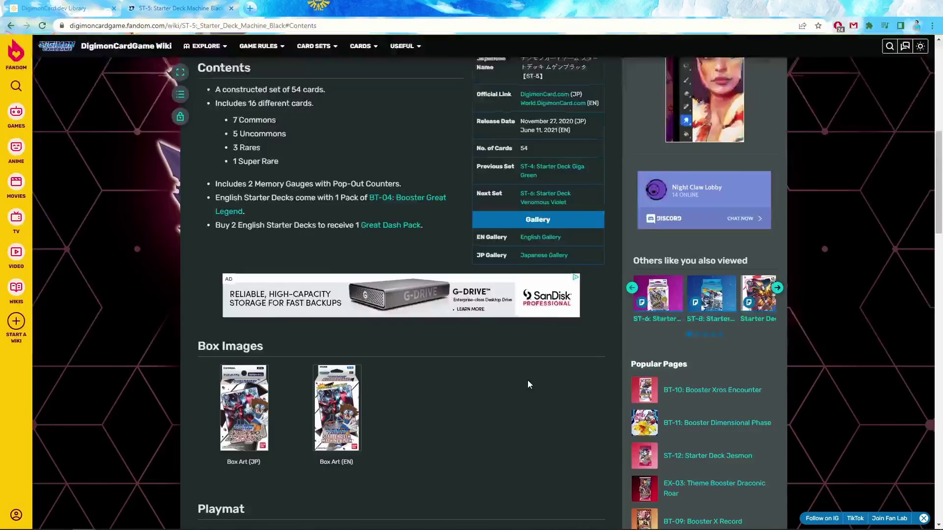
scroll(425, 356, "down", 15)
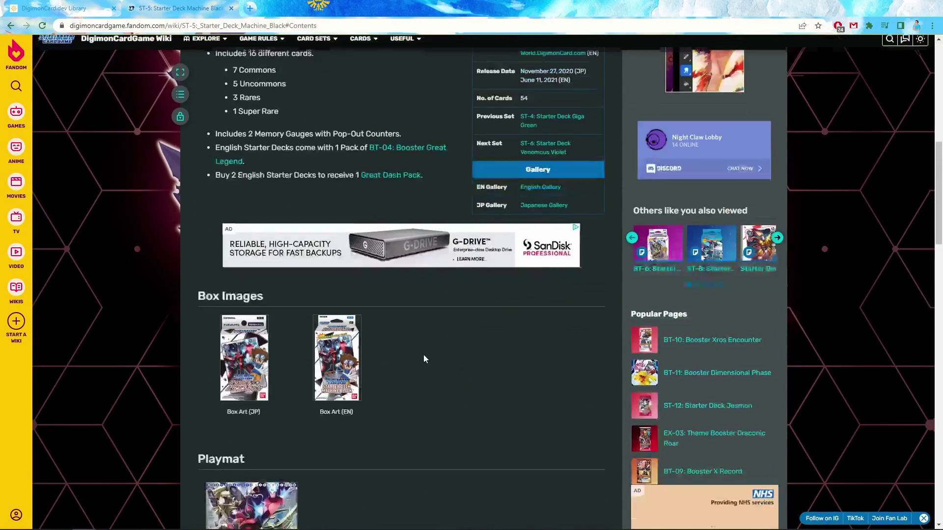
scroll(385, 343, "down", 1)
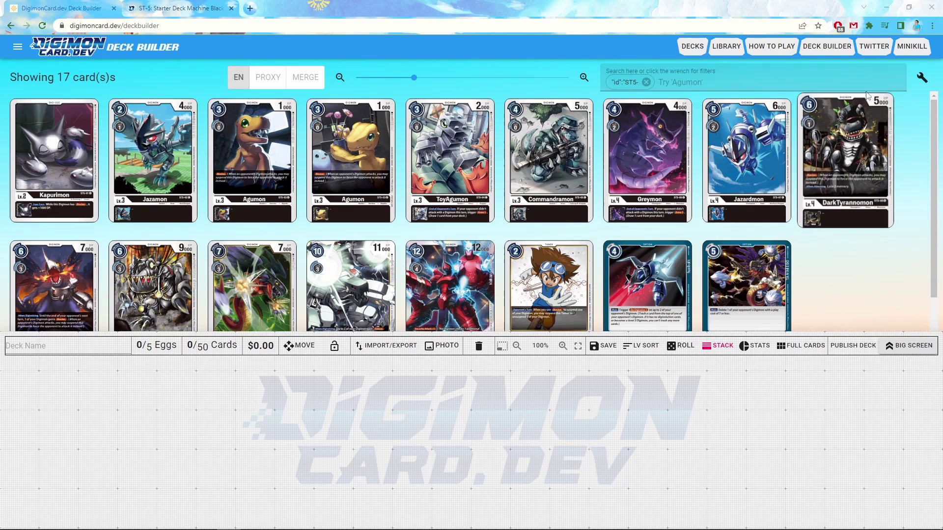
Step: Open the deck builder and add four copies of Kapurimon (ST5-01) to the deck
left_click(825, 51)
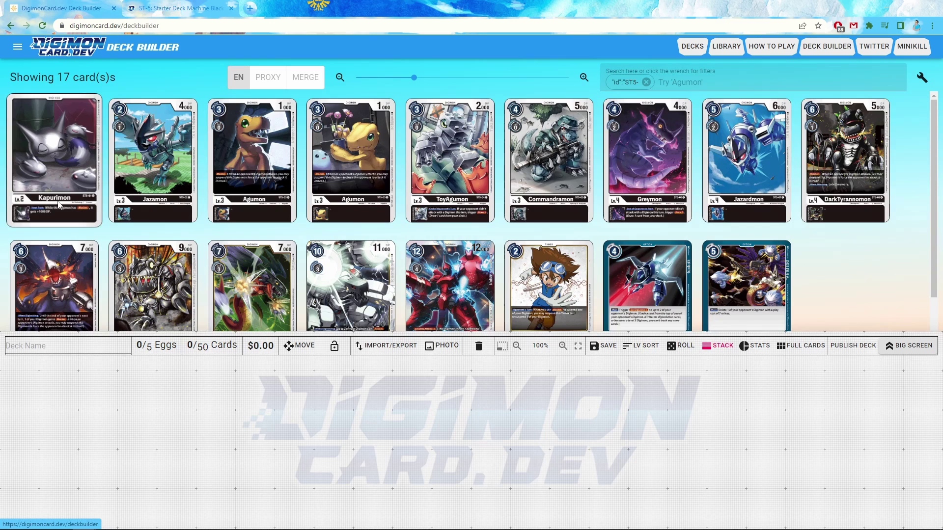
left_click(57, 176)
left_click(56, 176)
left_click(57, 175)
left_click(57, 175)
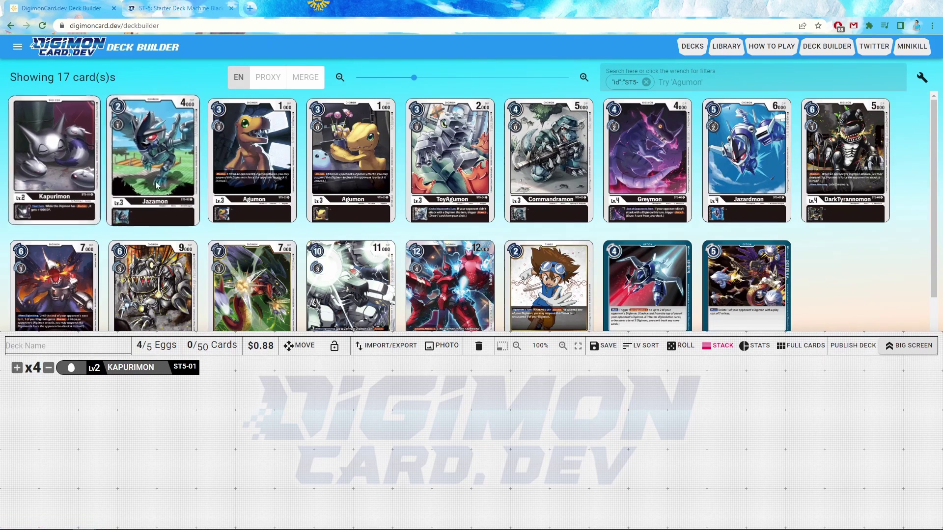
Step: Check the wiki card list once more, close it, and add four copies of Jazamon (ST5-02) to the deck
left_click(158, 9)
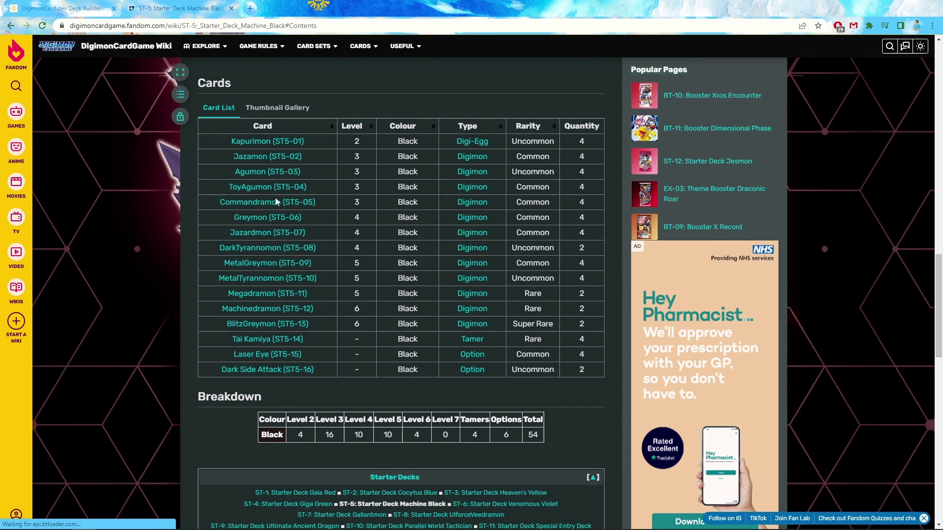
key("ctrl+w")
left_click(176, 187)
left_click(175, 187)
left_click(176, 187)
left_click(175, 187)
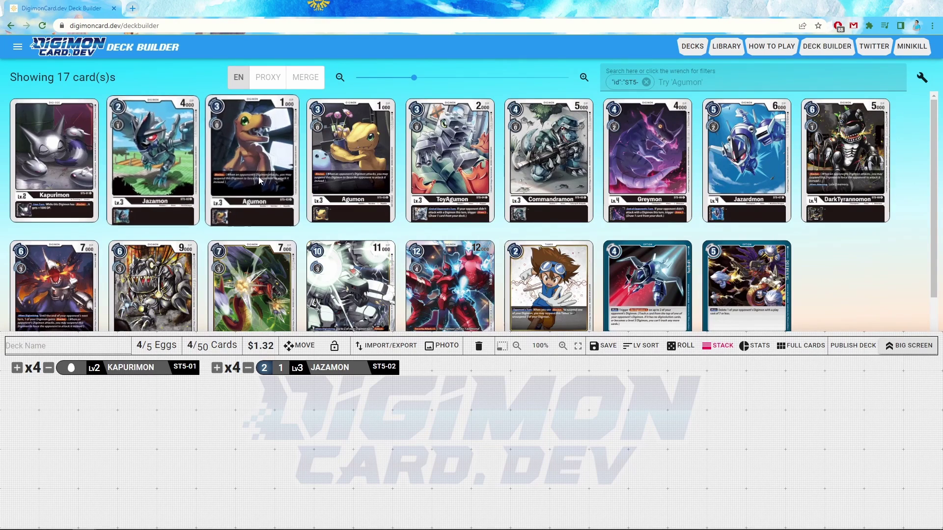
Step: Add four copies each of Agumon (ST5-03) and ToyAgumon (ST5-04) to the deck
double_click(258, 180)
left_click(258, 181)
left_click(257, 181)
left_click(443, 166)
triple_click(445, 166)
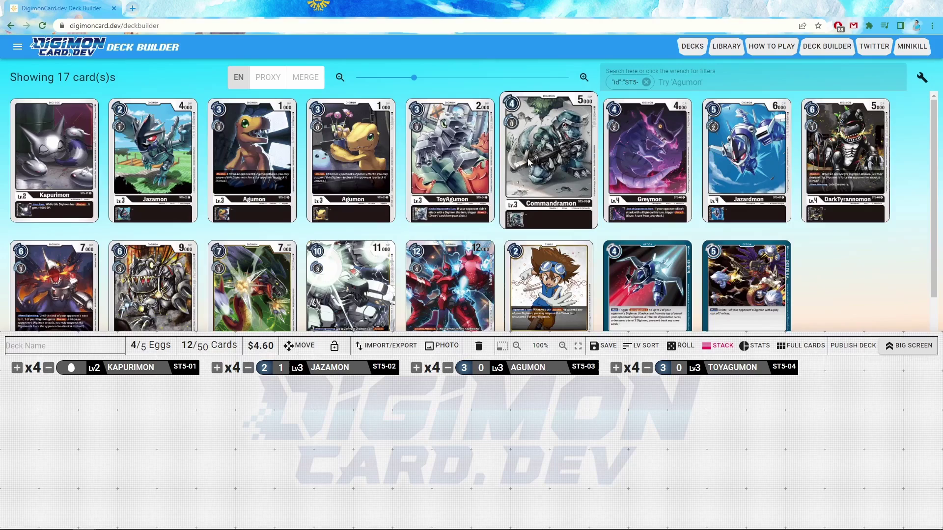
Step: Add four copies each of Commandramon (ST5-05) and Greymon (ST5-06) to the deck
triple_click(548, 162)
left_click(548, 162)
double_click(648, 162)
double_click(648, 162)
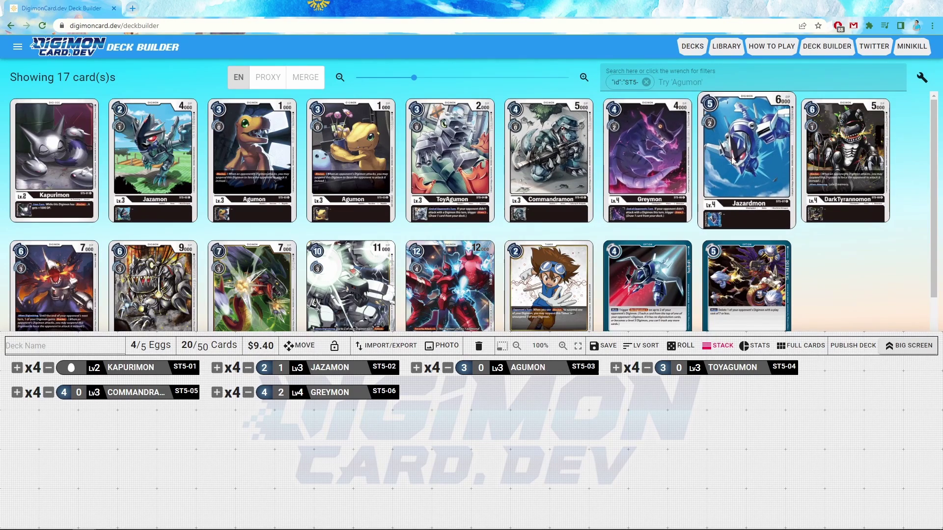
Step: Add four copies of Jazardmon (ST5-07) and two copies of DarkTyrannomon (ST5-08) to the deck
left_click(715, 163)
triple_click(714, 163)
left_click(821, 162)
left_click(821, 162)
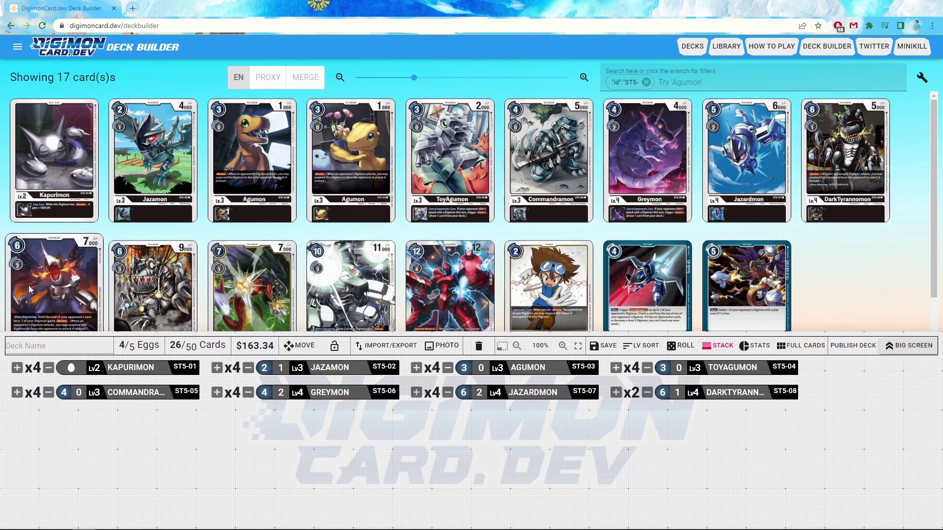
Step: Add four copies each of MetalGreymon (ST5-09) and MetalTyrannomon (ST5-10) to the deck
scroll(35, 283, "down", 1)
triple_click(36, 284)
left_click(35, 283)
triple_click(150, 275)
left_click(150, 275)
Step: Add two copies each of Megadramon (ST5-11), Machinedramon (ST5-12) and BlitzGreymon (ST5-13) to the deck
left_click(251, 275)
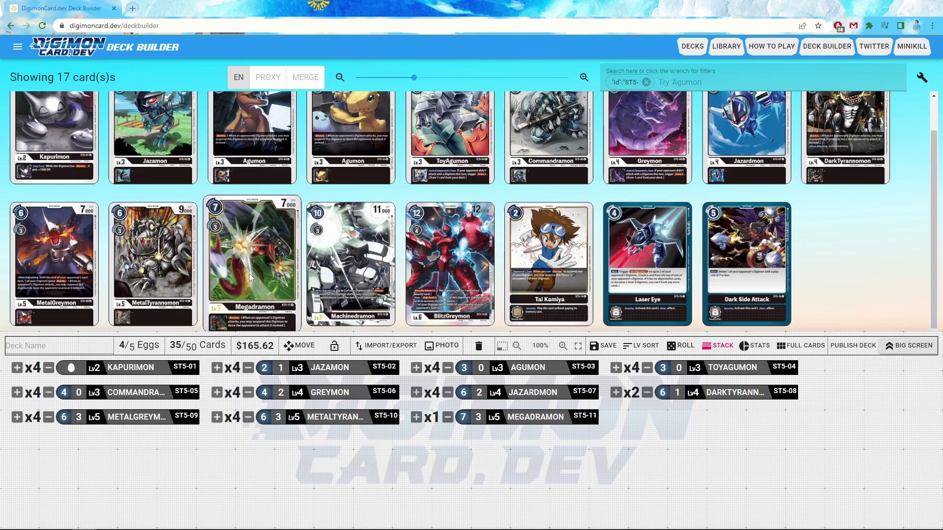
left_click(251, 275)
double_click(349, 275)
double_click(443, 275)
Step: Add four copies each of Tai Kamiya (ST5-14) and Laser Eye (ST5-15), plus two copies of Dark Side Attack (ST5-16)
triple_click(548, 275)
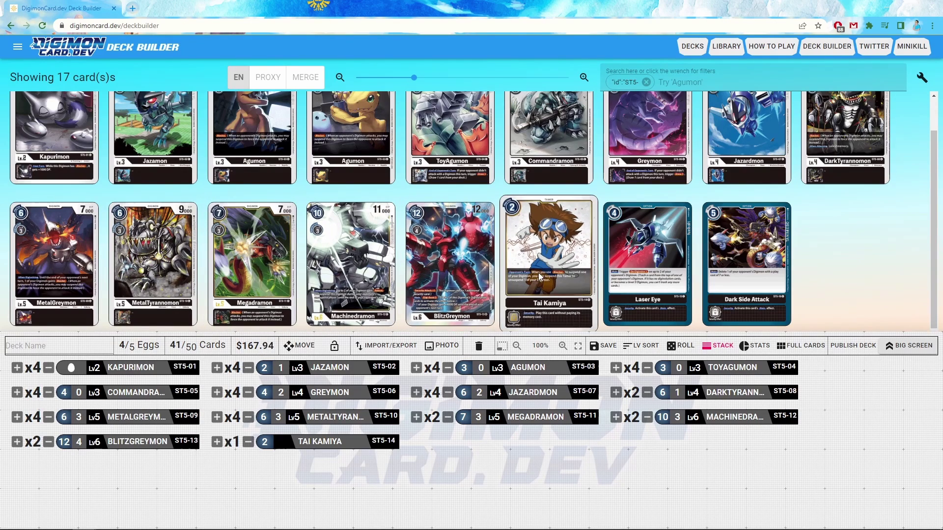
left_click(549, 275)
triple_click(647, 275)
left_click(647, 275)
double_click(736, 278)
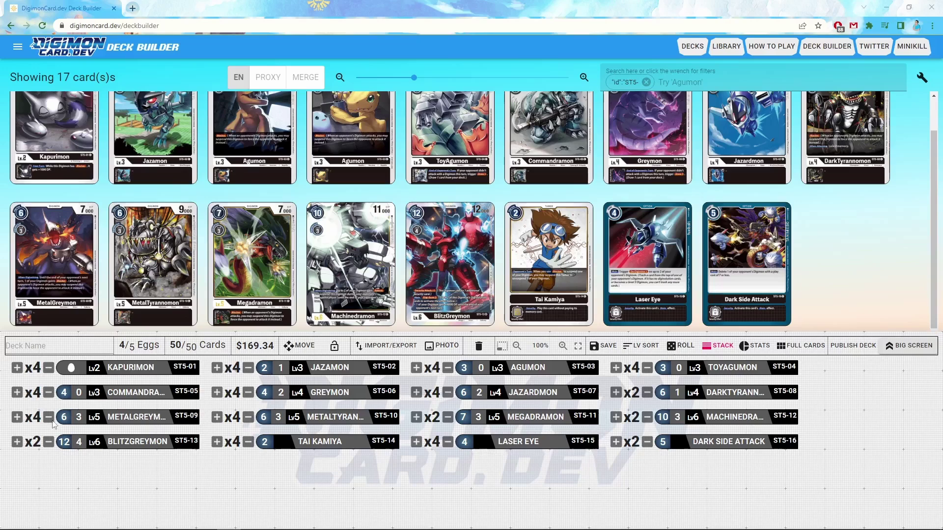
Step: Export the finished deck in TTS format and copy the complete export text, including its opening and closing brackets
left_click(376, 348)
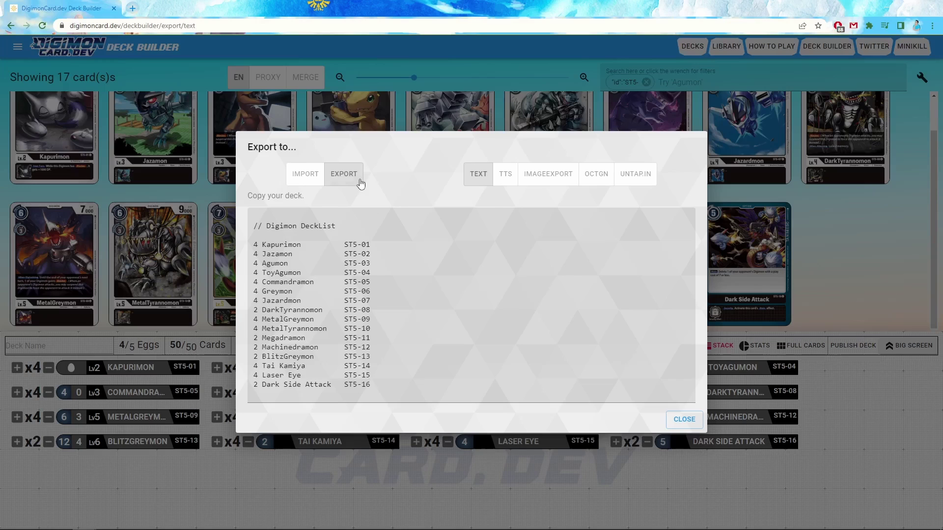
left_click(503, 179)
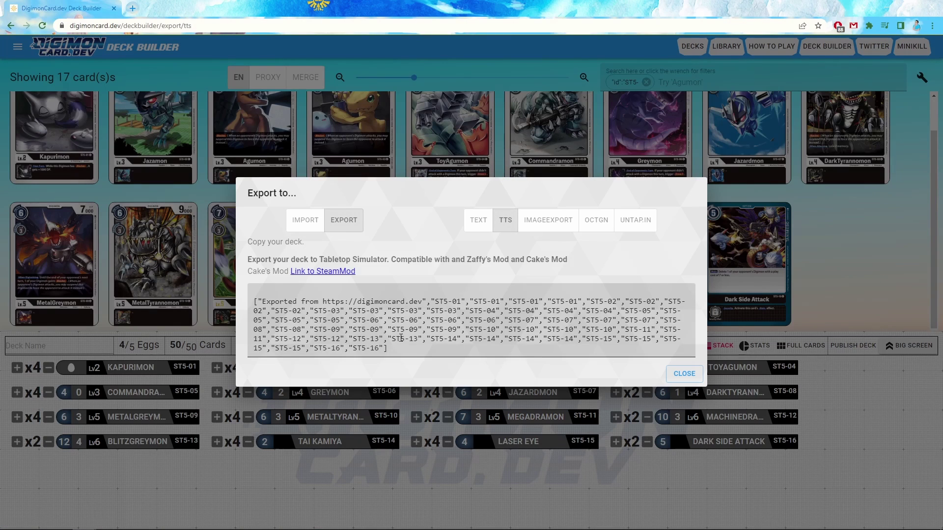
left_click_drag(392, 350, 241, 299)
key("ctrl+c")
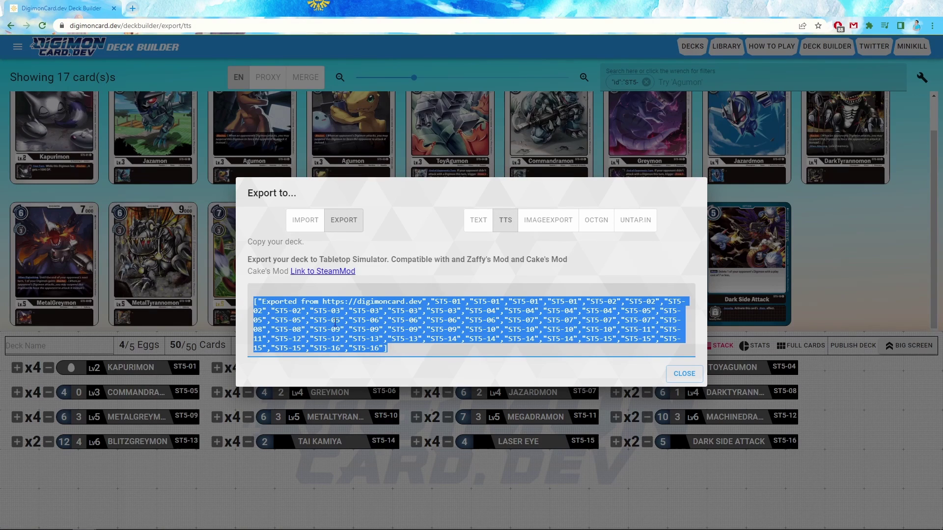
left_click(265, 302)
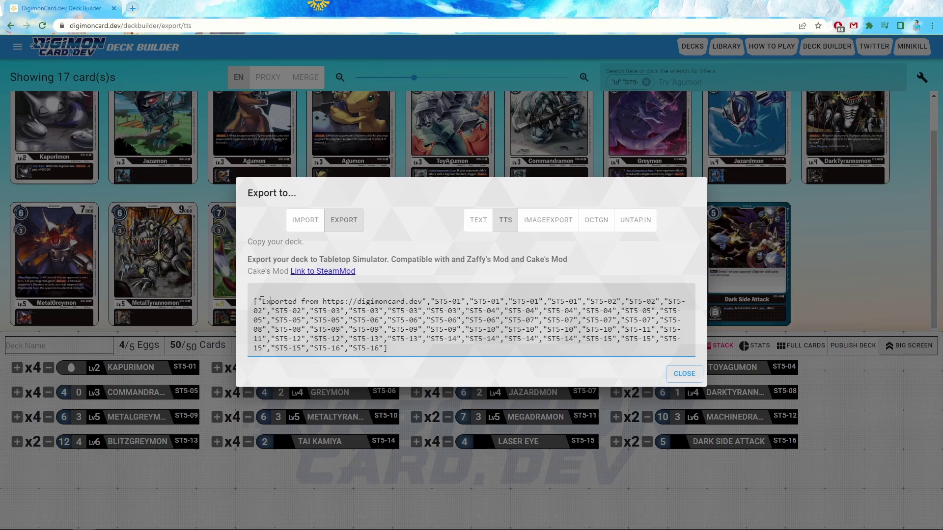
left_click_drag(266, 301, 315, 301)
left_click(353, 302)
left_click_drag(395, 344, 242, 294)
left_click(375, 346)
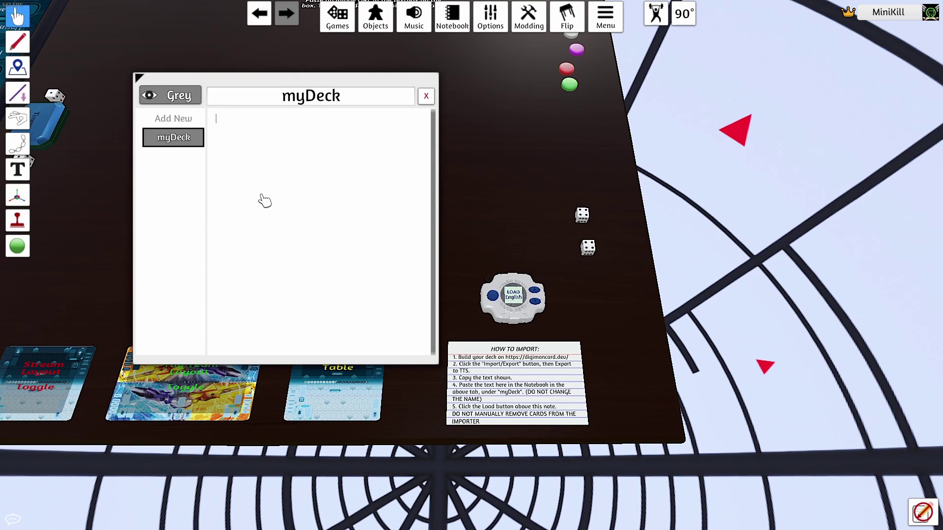
Step: Switch to Tabletop Simulator and paste the exported deck text into the myDeck notebook page
key("ctrl+v")
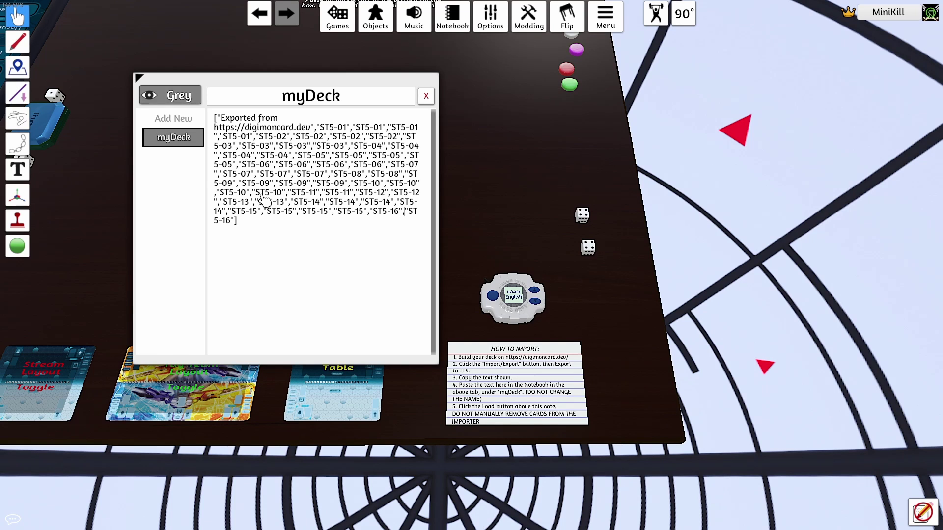
left_click(172, 140)
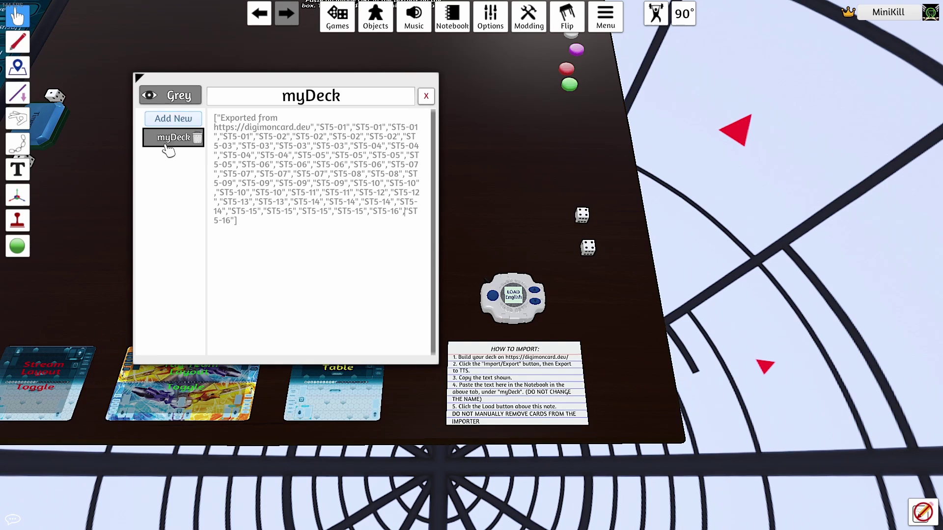
left_click(167, 147)
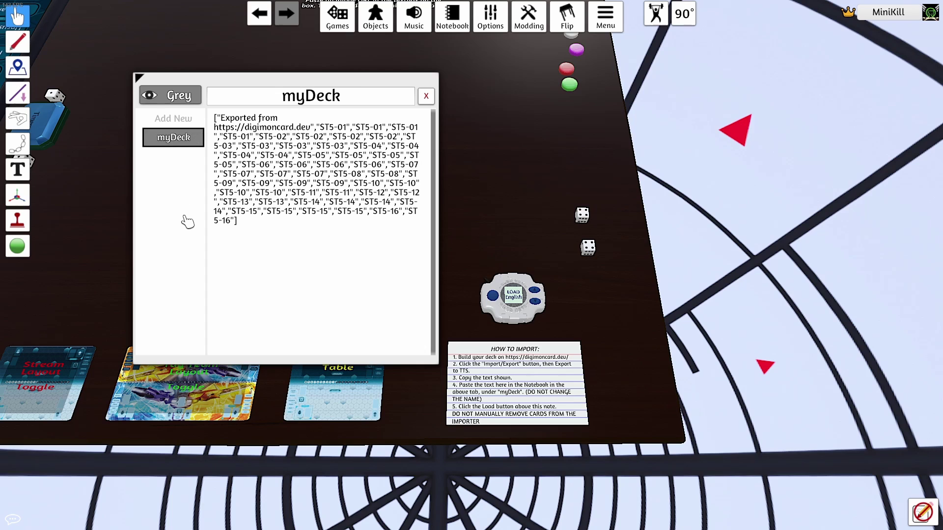
Step: Load the deck with the English deck loader on the table and close the notebook
left_click(514, 297)
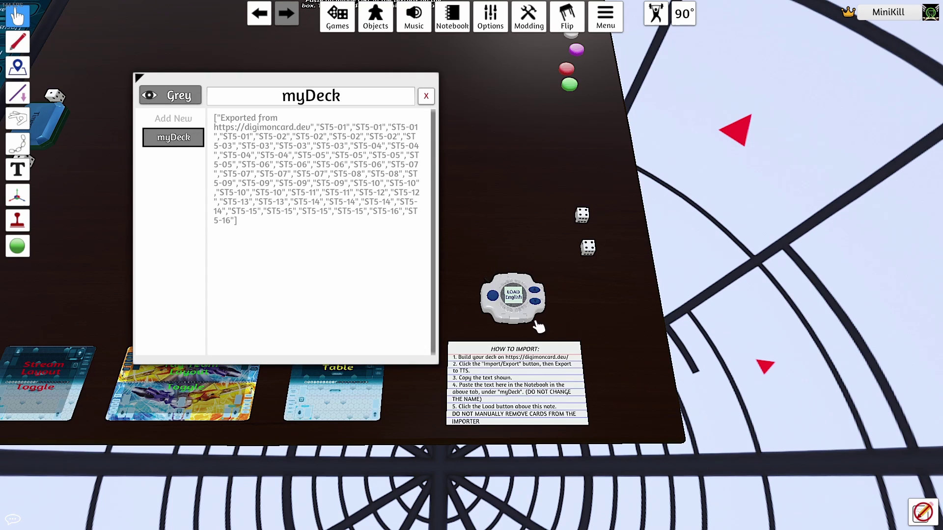
left_click(513, 303)
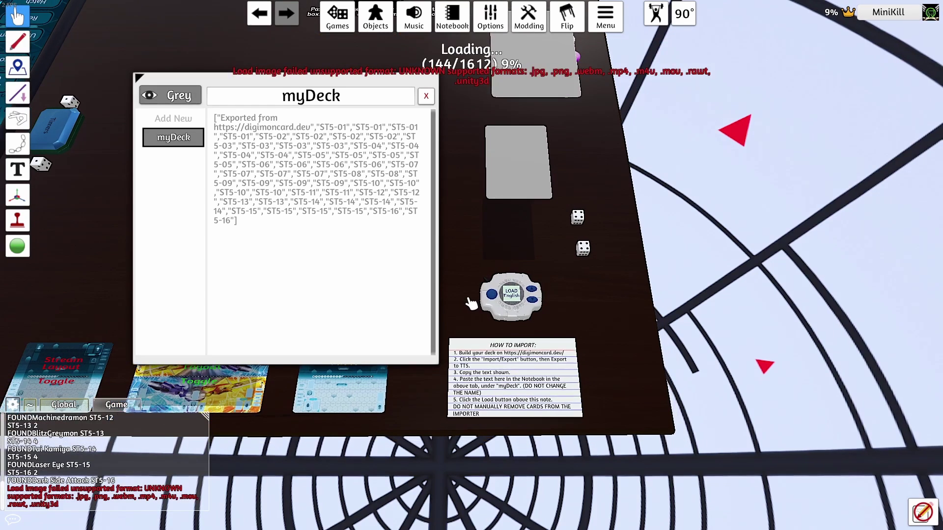
scroll(463, 267, "down", 1)
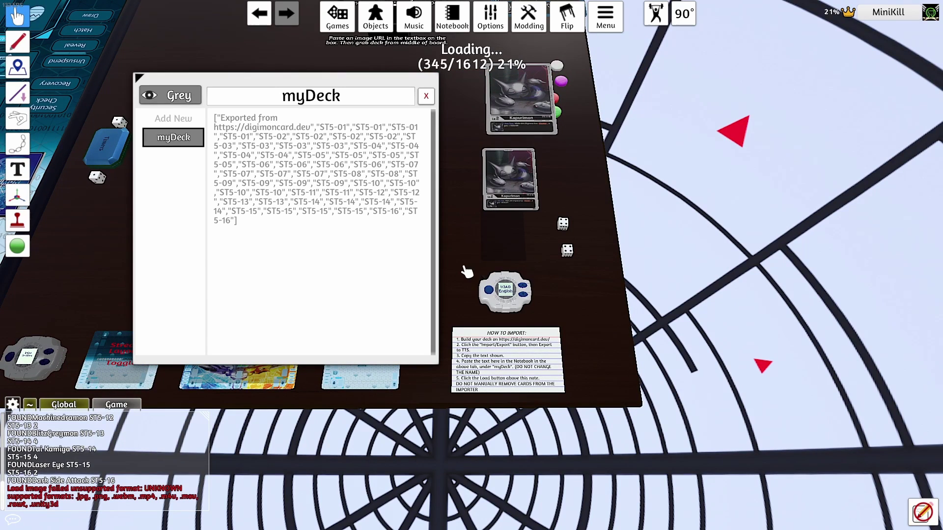
scroll(467, 271, "down", 2)
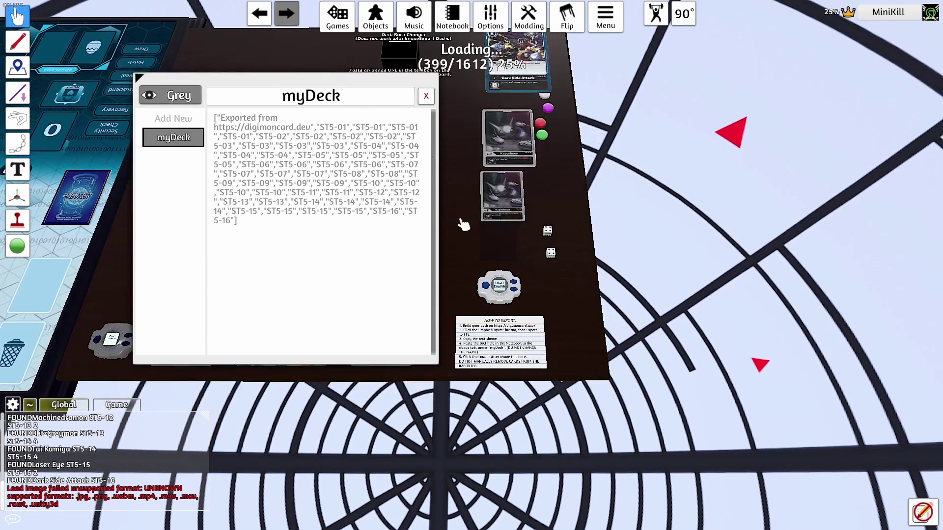
left_click(425, 96)
scroll(368, 265, "up", 2)
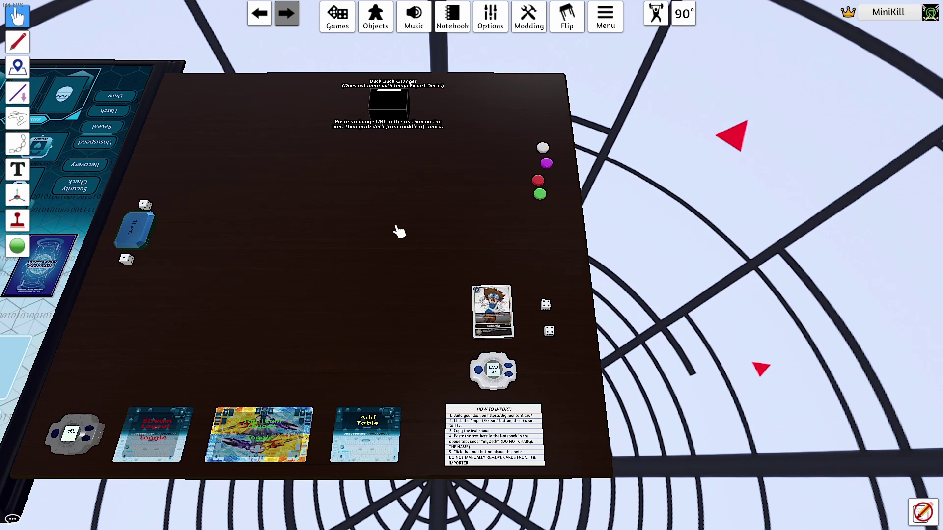
Step: Move the imported deck from beside the loader onto the near player's battle area on the playmat
key("a")
key("s")
scroll(399, 294, "down", 2)
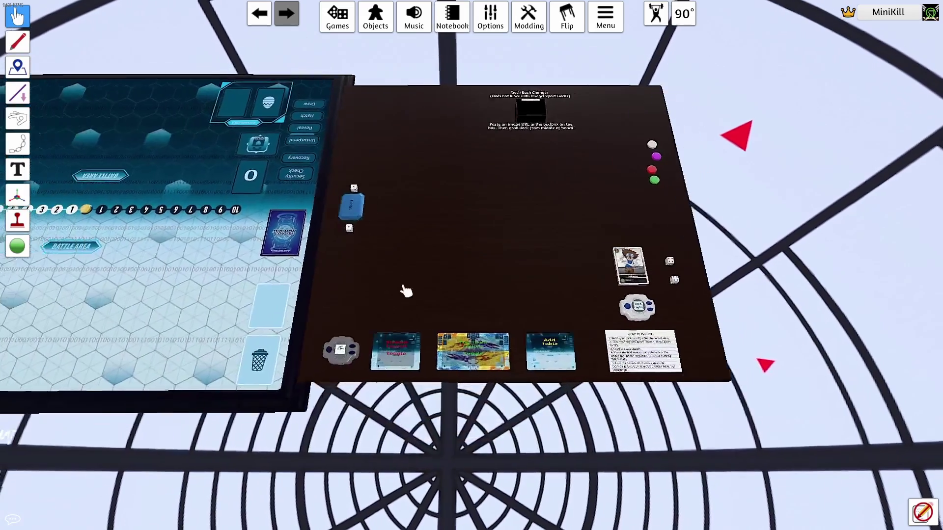
key("a")
left_click_drag(686, 270, 148, 274)
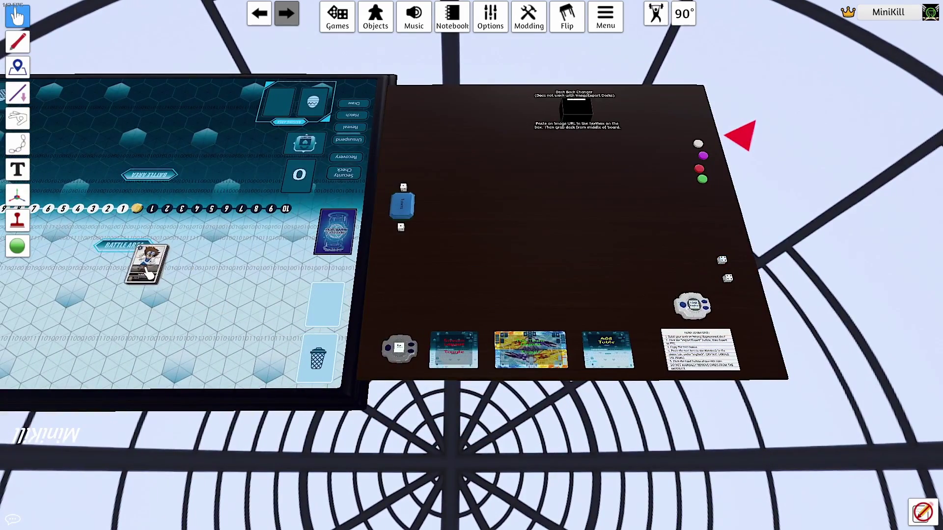
key("a")
key("w")
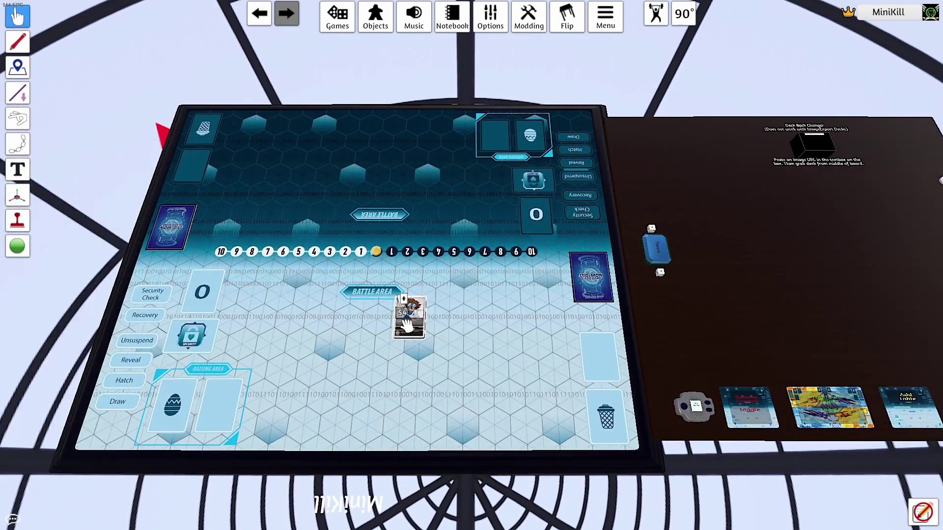
Step: Search the deck for "egg" to put the egg cards in the raising area, and place the main deck face down on its slot
right_click(408, 326)
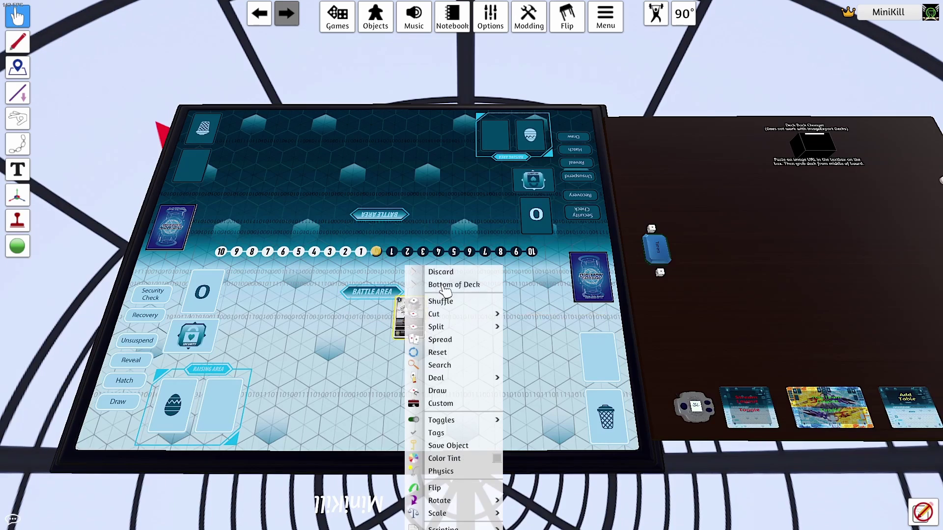
left_click(439, 366)
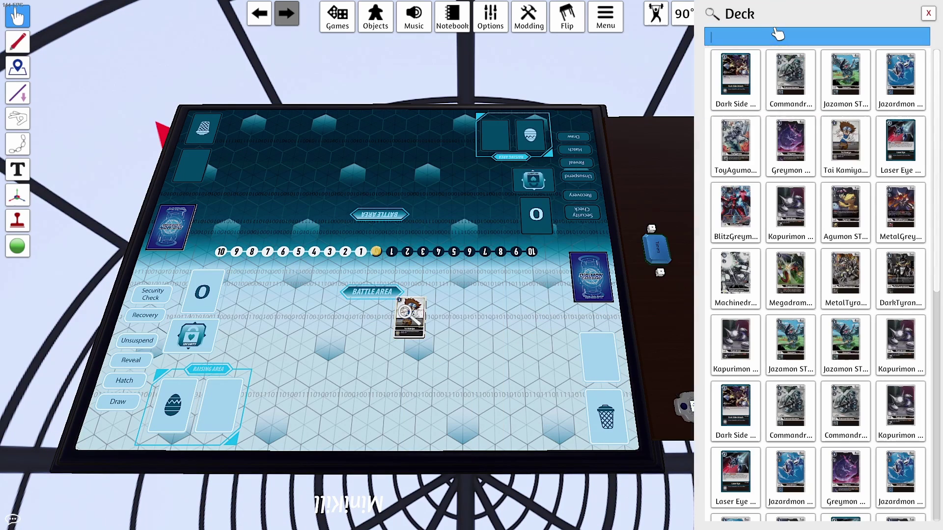
mouse_move(761, 63)
type("egg")
left_click_drag(736, 81, 169, 397)
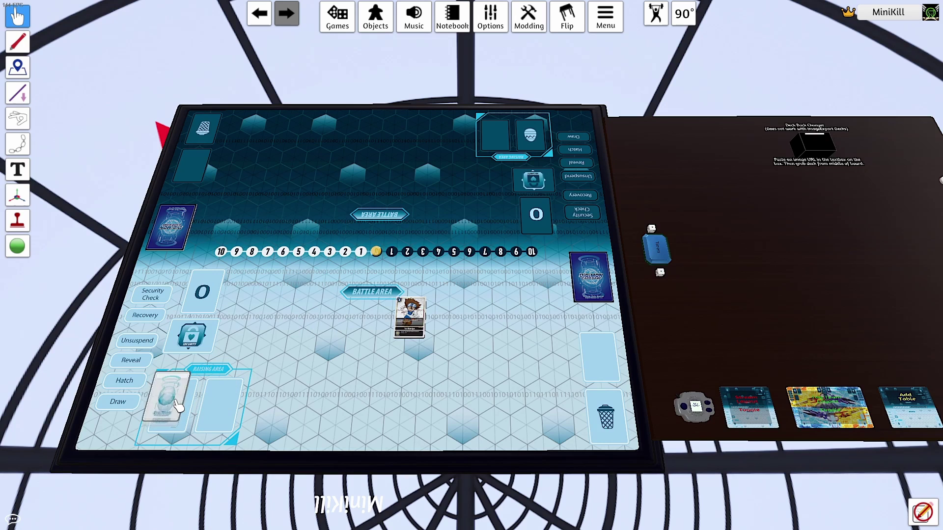
left_click_drag(408, 319, 605, 363)
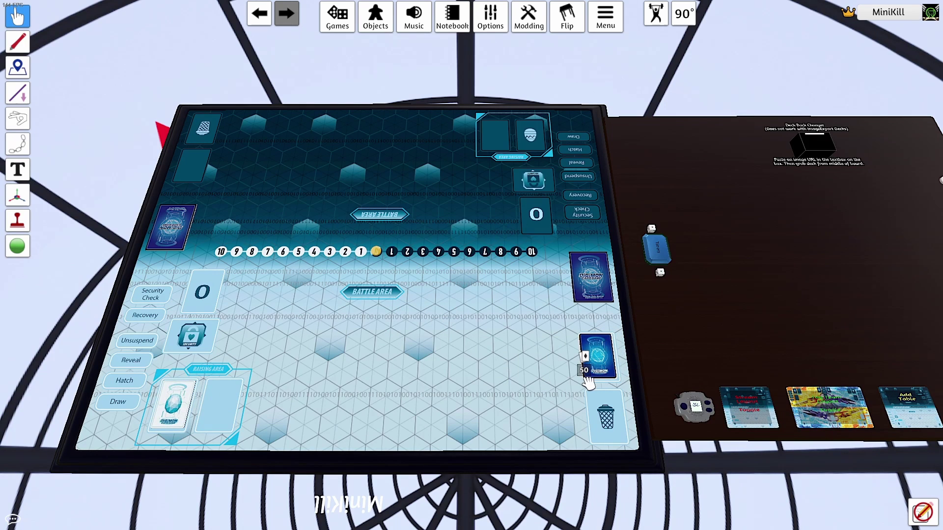
Step: Set up the security stack with five cards from the deck using the playmat's Recovery function
key("a")
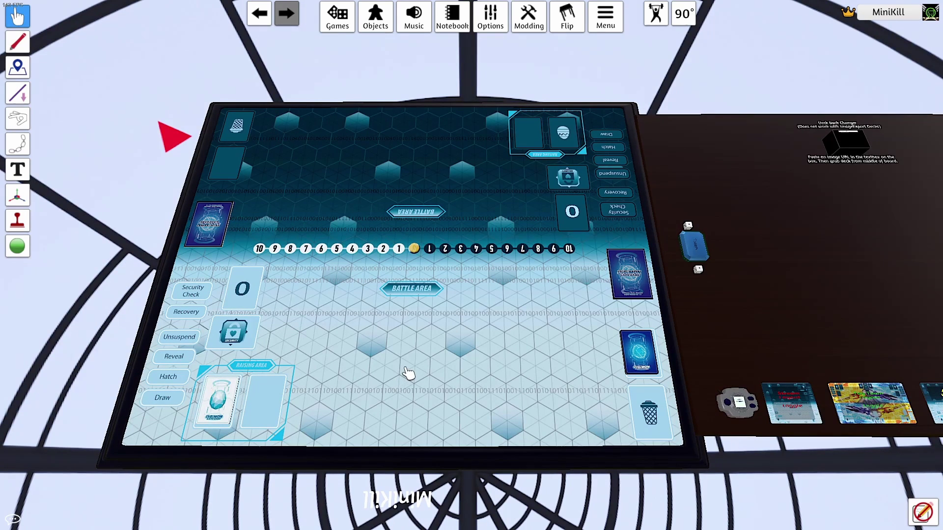
left_click(193, 318)
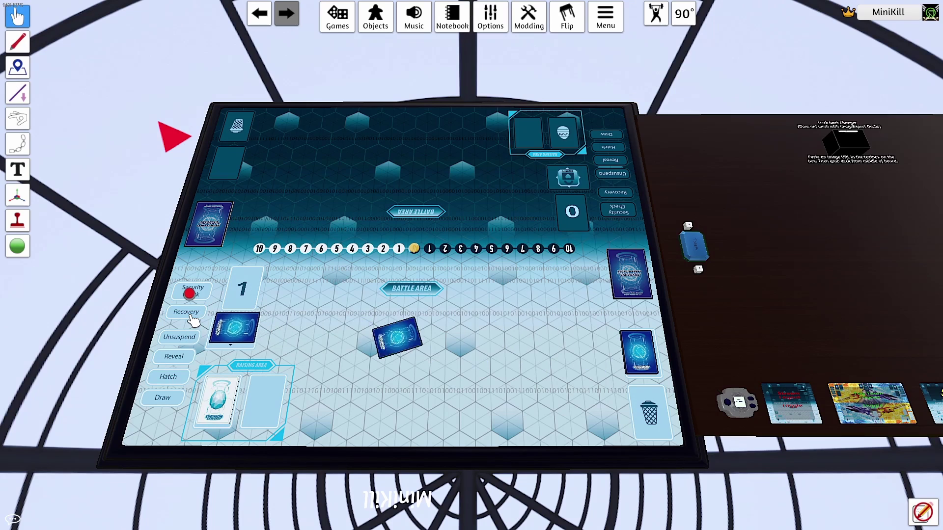
left_click(193, 318)
left_click(194, 318)
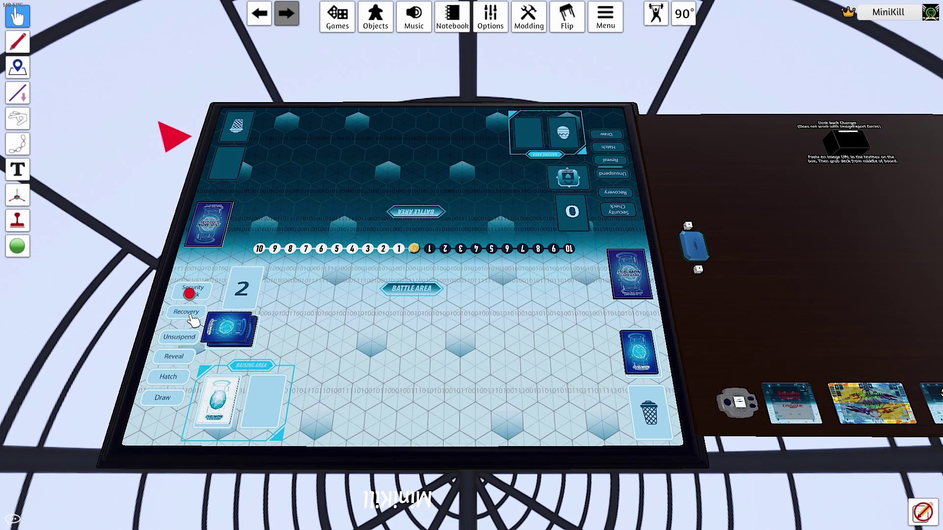
left_click(194, 318)
left_click(192, 317)
Step: Draw an opening hand of five cards using the playmat's Draw function
key("s")
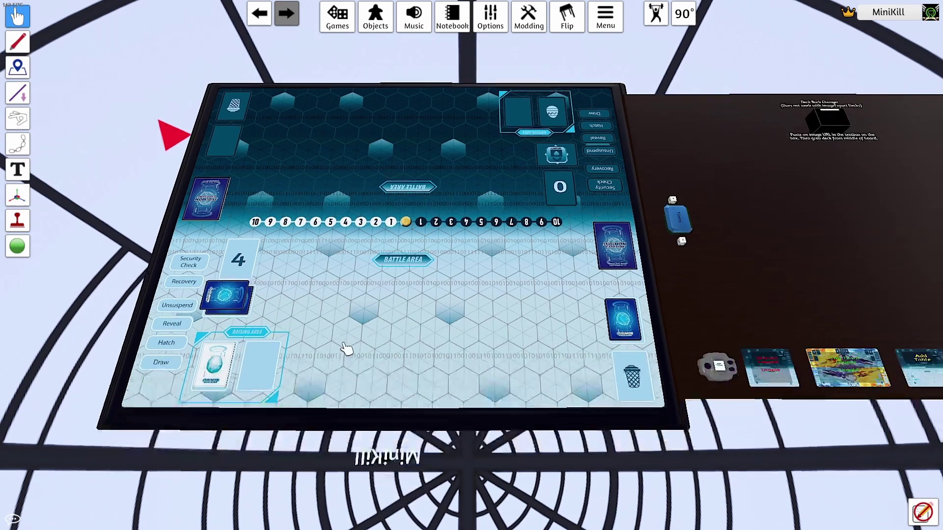
left_click(156, 317)
left_click(155, 316)
left_click(156, 319)
left_click(156, 318)
left_click(156, 318)
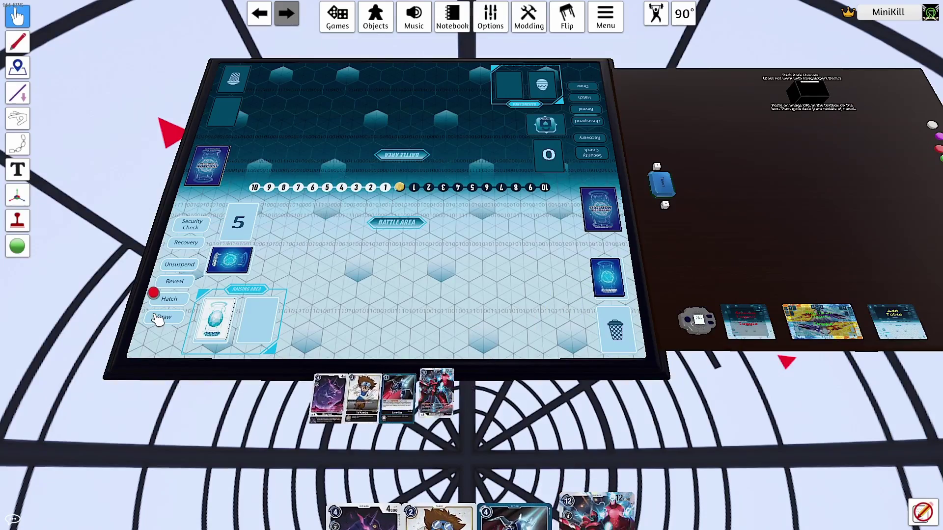
left_click(156, 319)
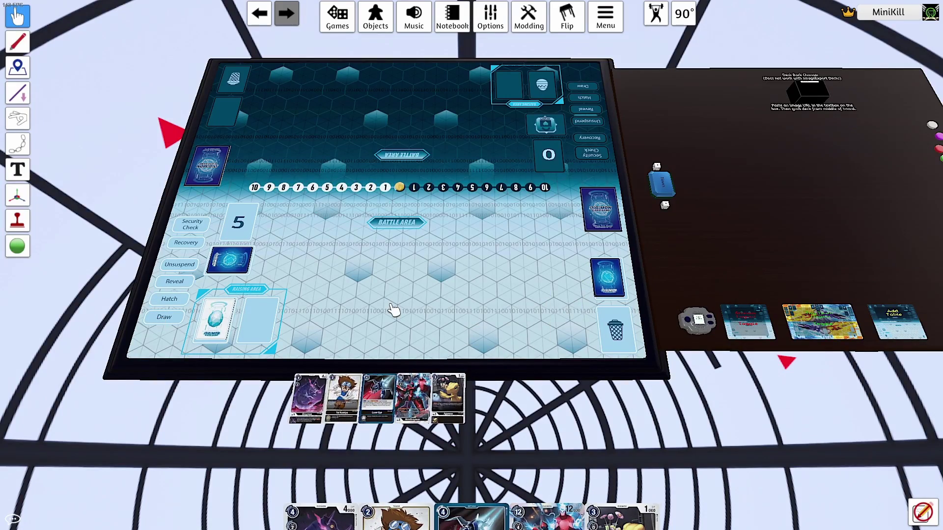